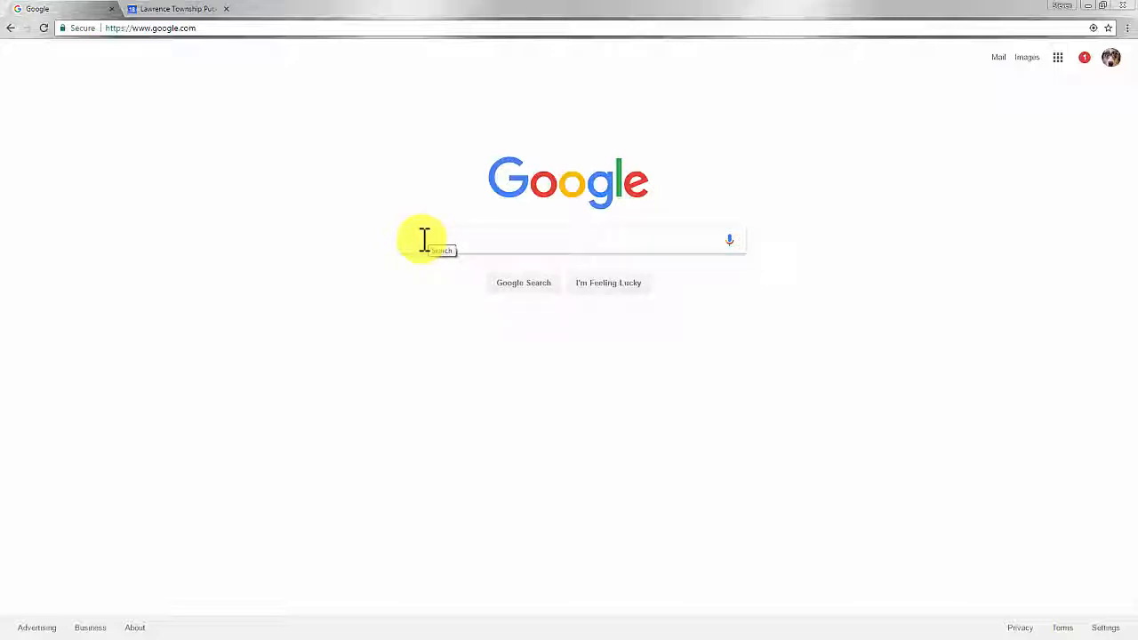
Step: Search Google for "o365"
left_click(425, 239)
type("c")
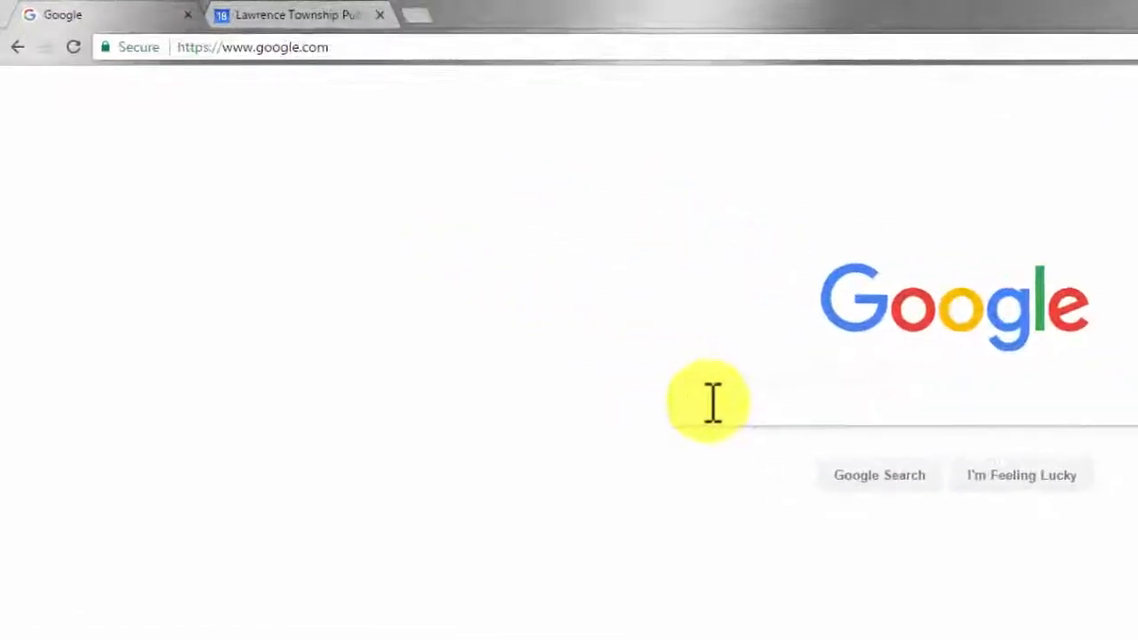
type("o")
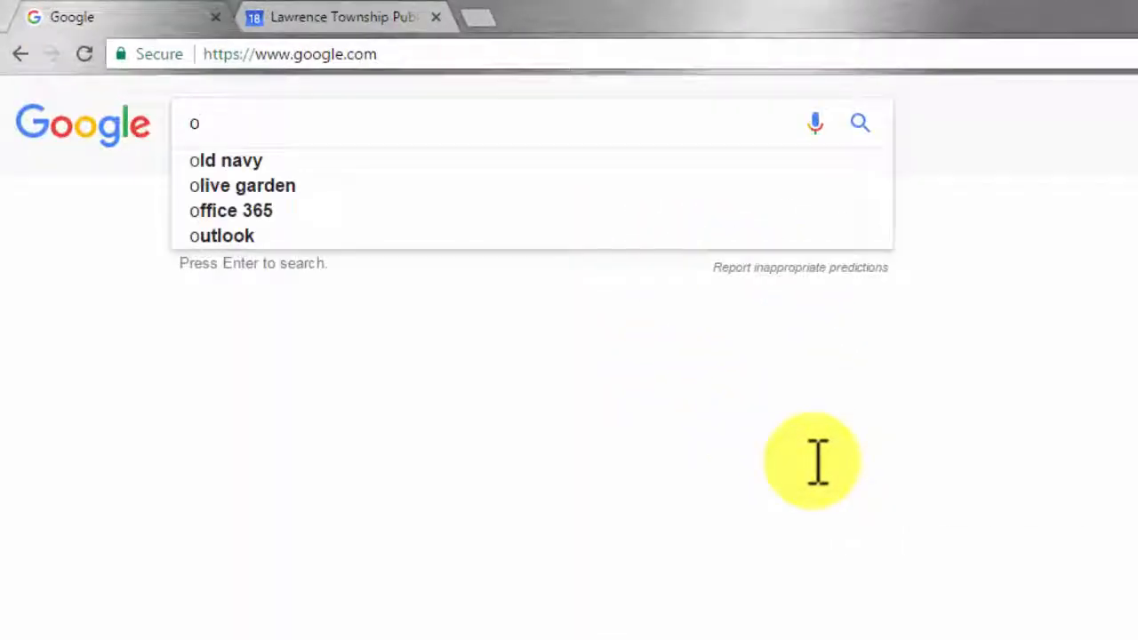
type("365")
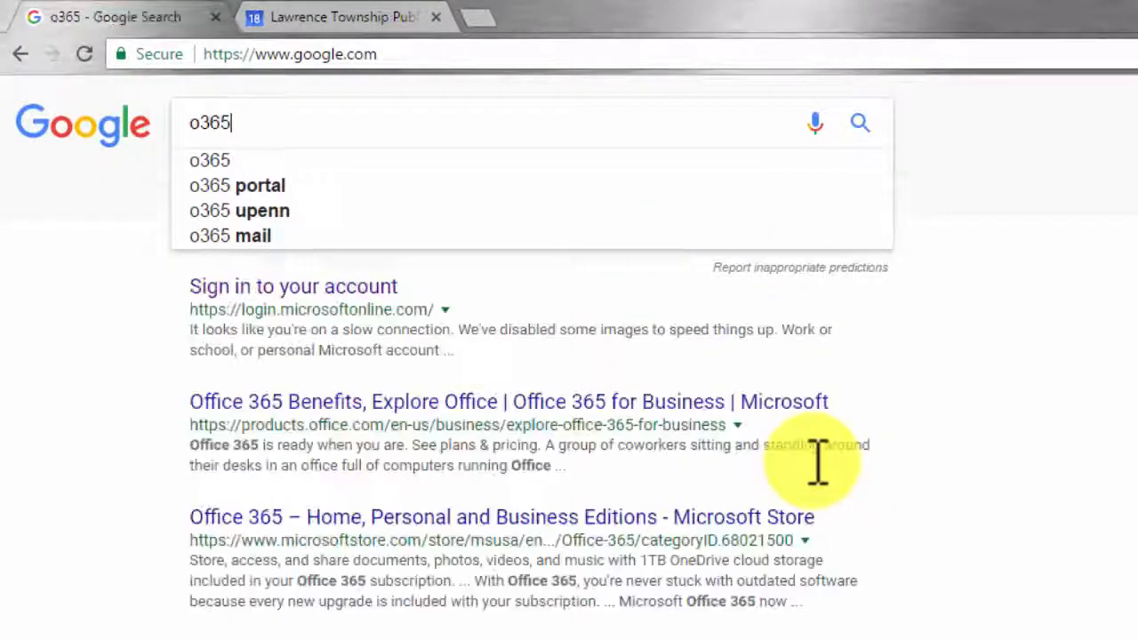
key("Return")
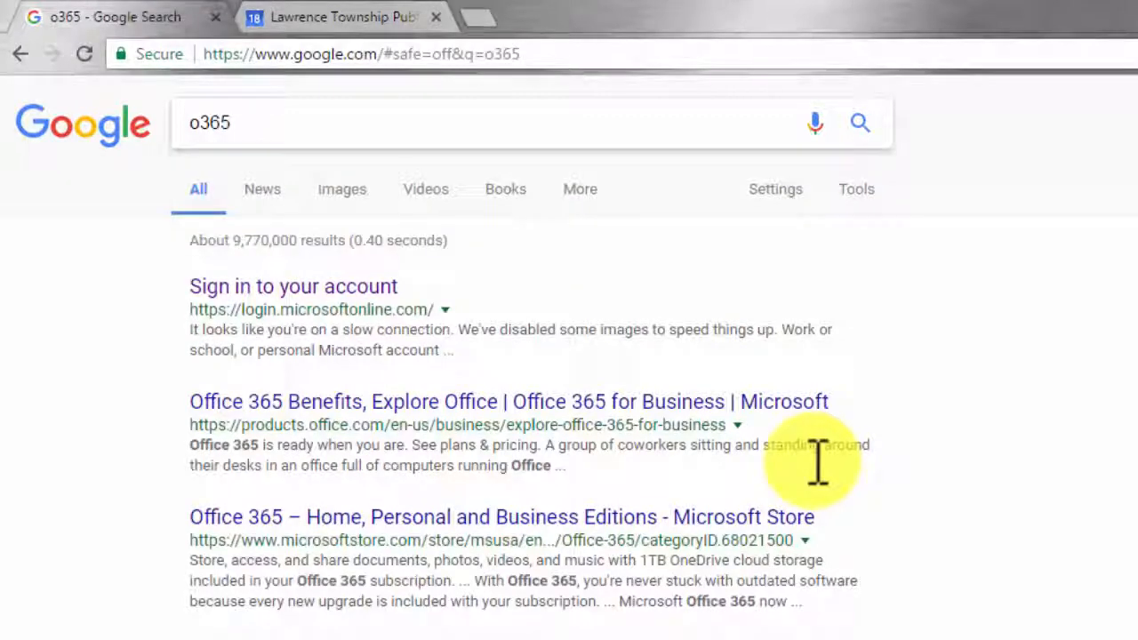
Step: Open the Microsoft sign-in result, sign in with the work or school account, and open the Office 365 Calendar
left_click(322, 287)
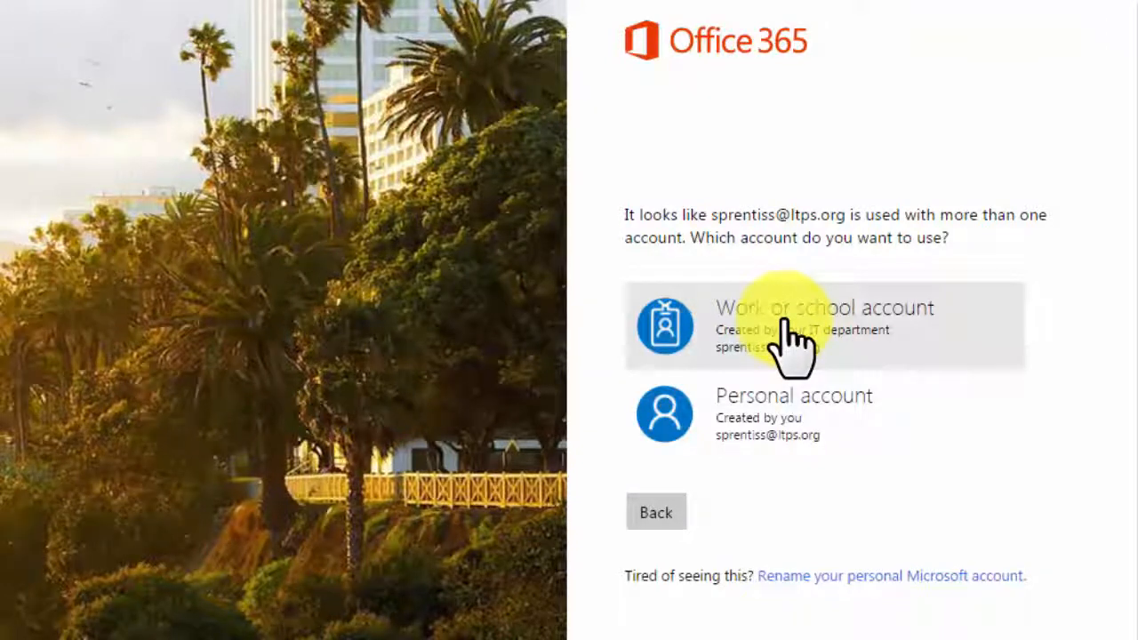
left_click(792, 342)
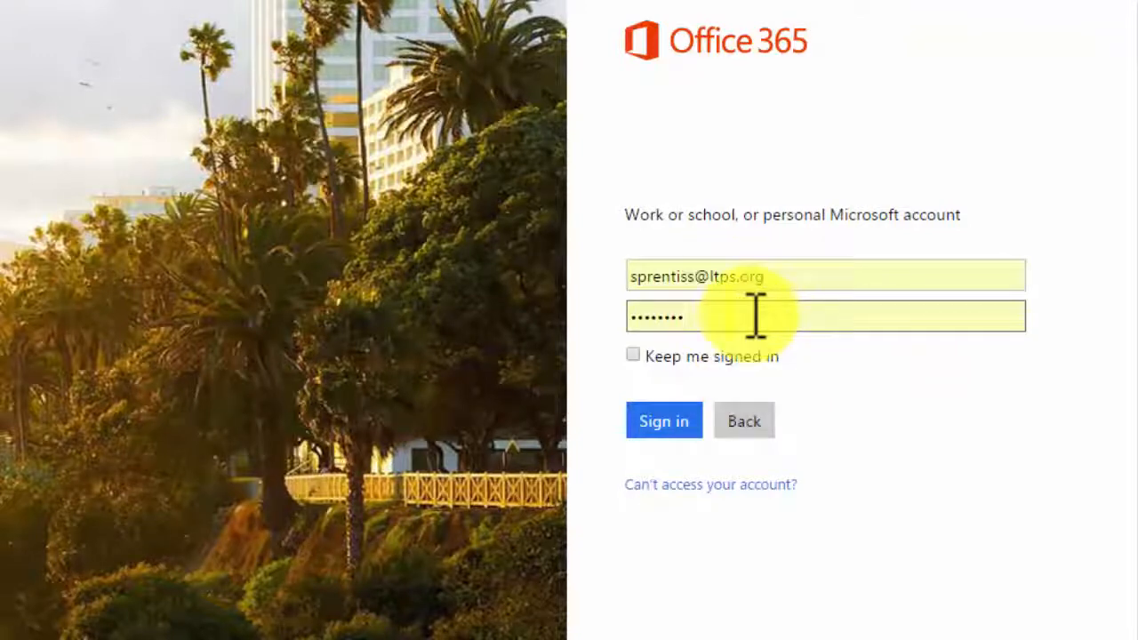
left_click(662, 424)
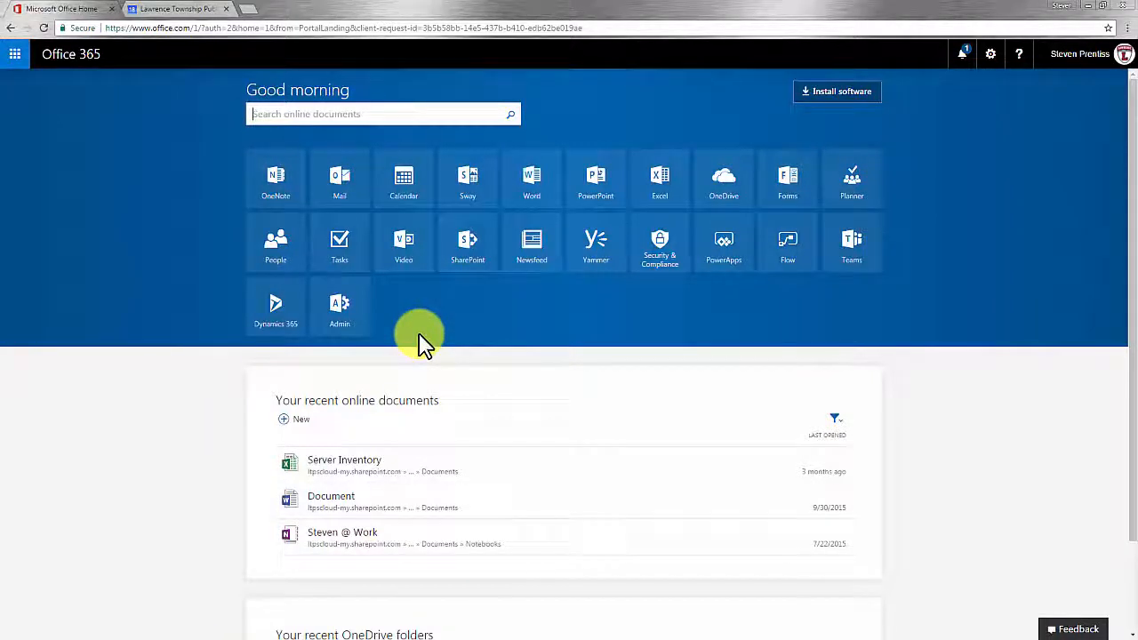
left_click(409, 187)
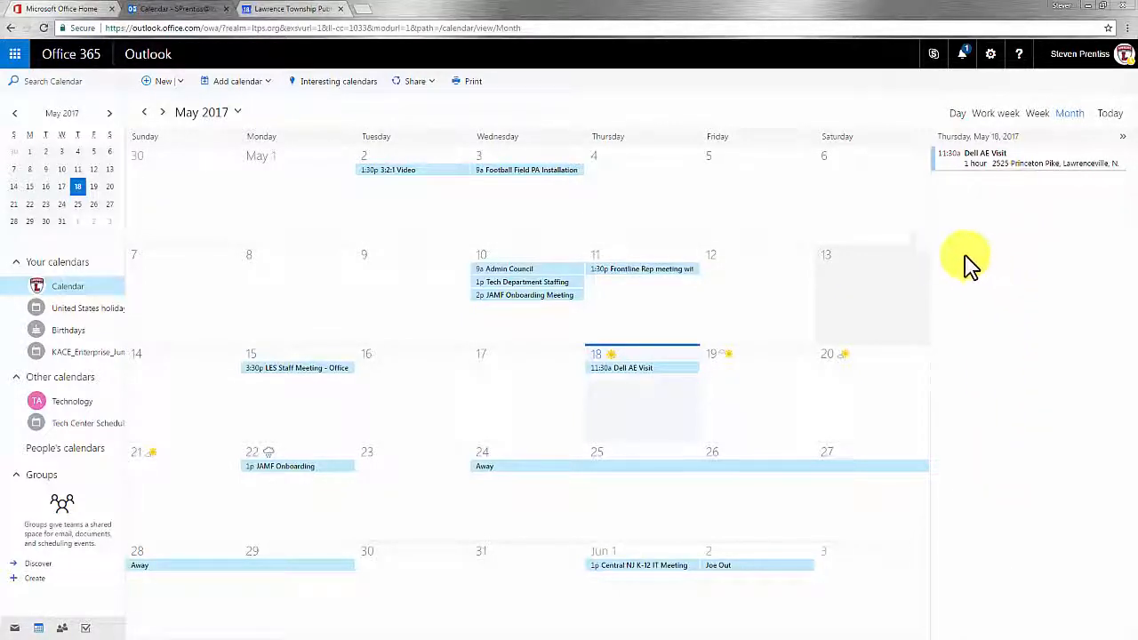
Step: View the calendar by week, work week and day, and return to the month view
left_click(1036, 114)
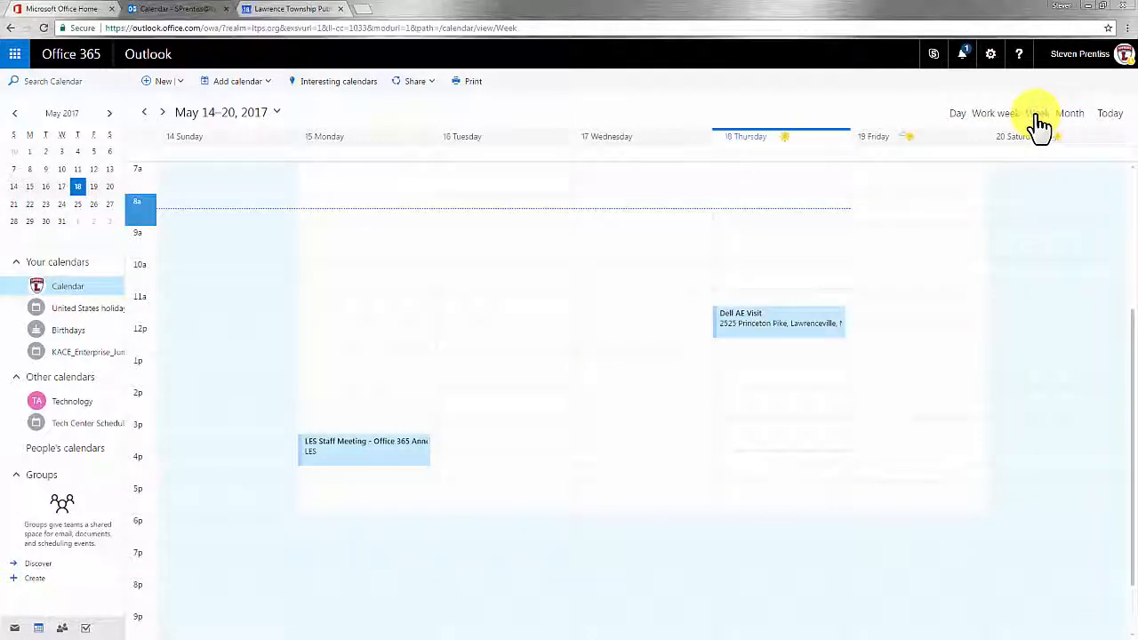
left_click(985, 122)
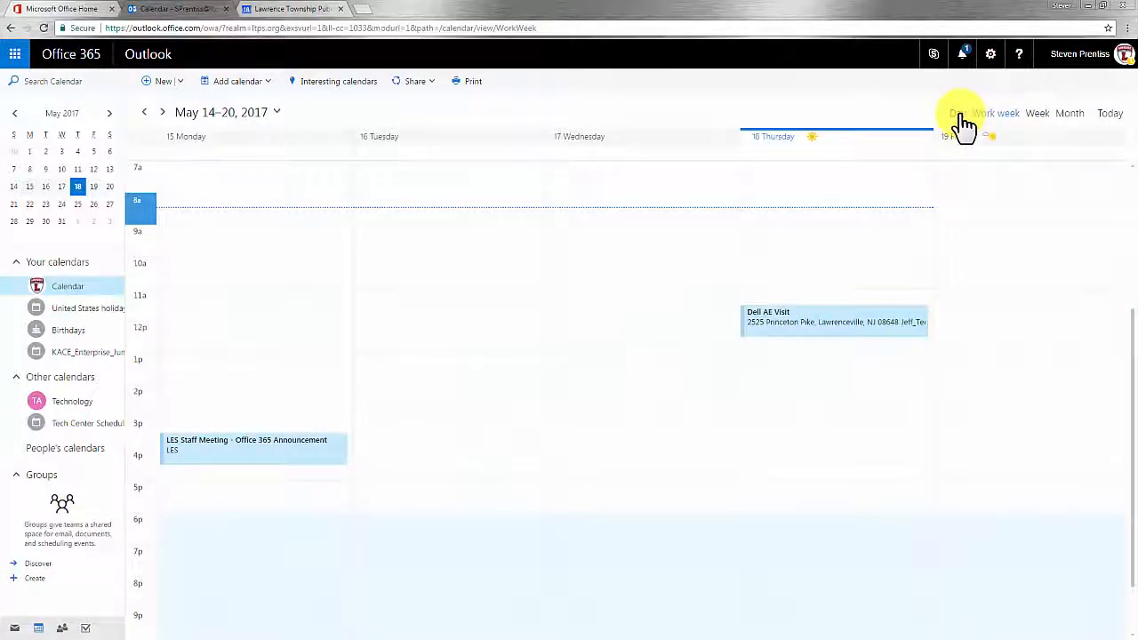
left_click(959, 113)
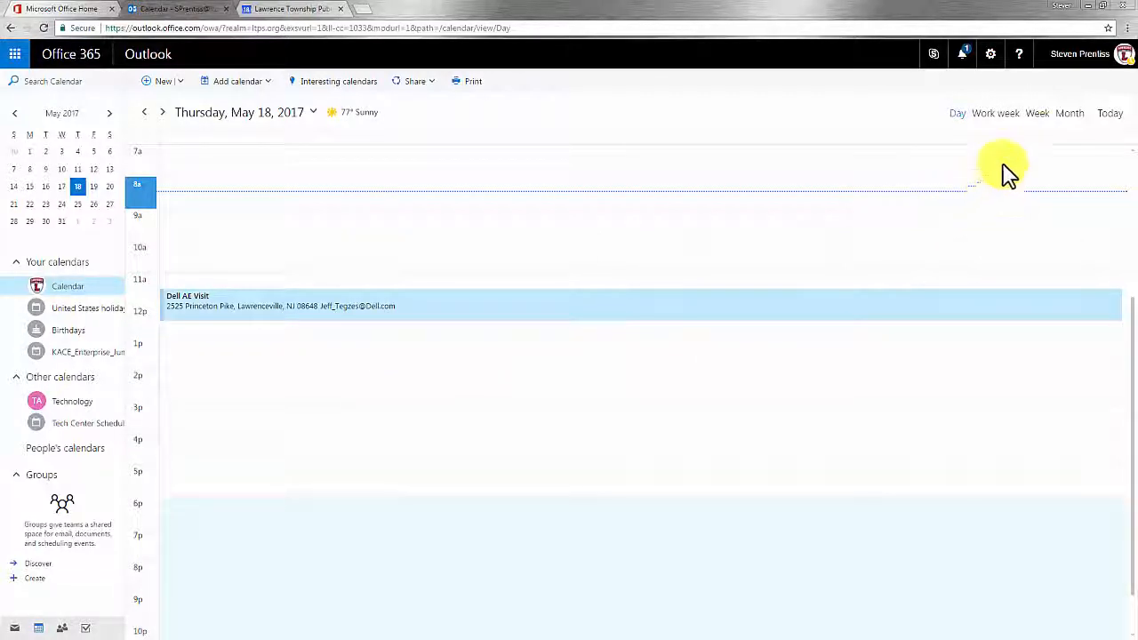
left_click(1068, 115)
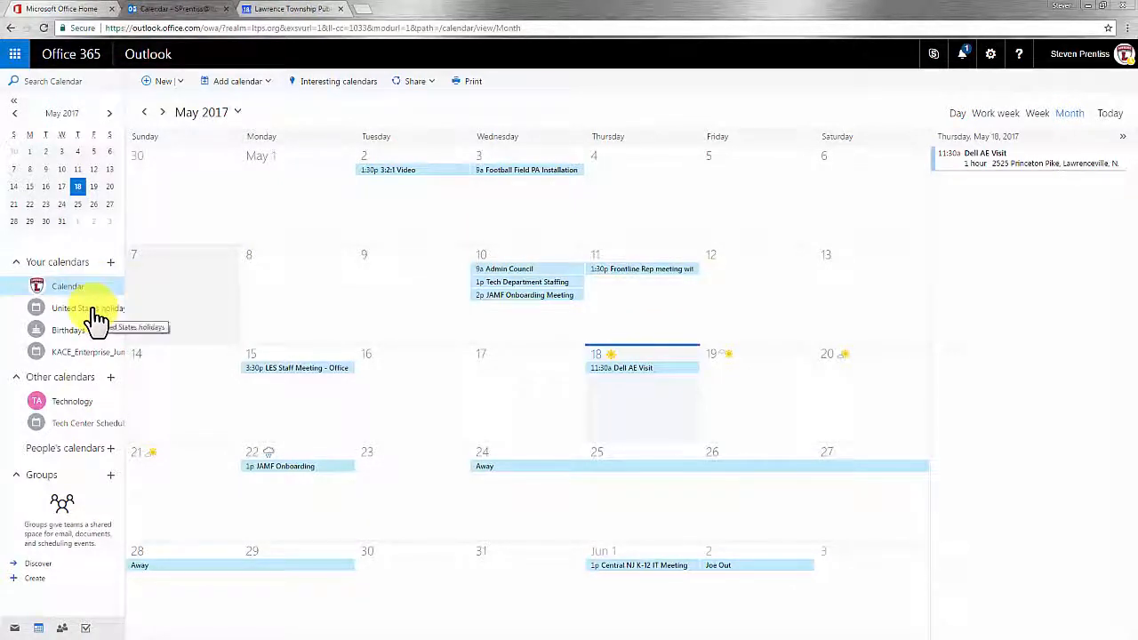
Step: Overlay the United States holidays calendar on the month view, and toggle the Tech Center calendar on and back off
left_click(94, 316)
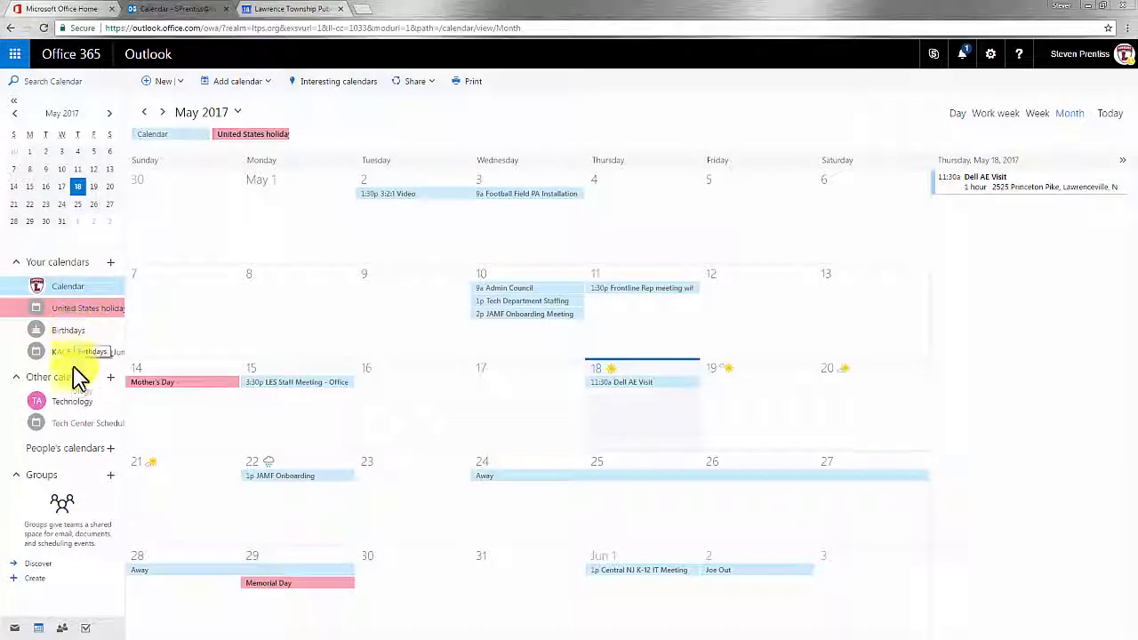
left_click(74, 425)
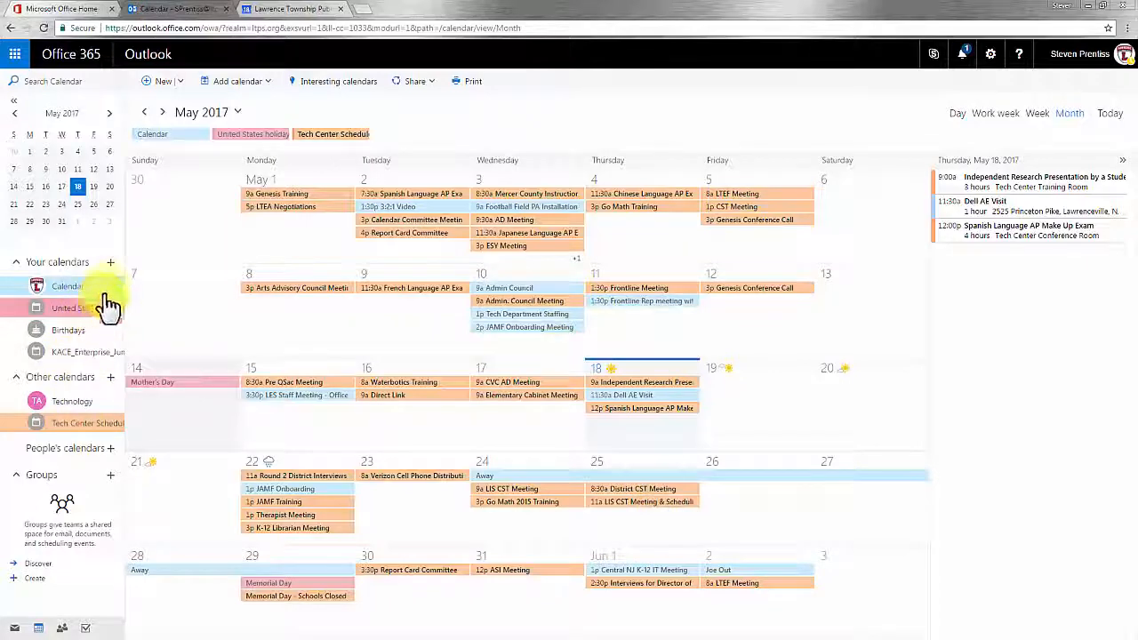
left_click(71, 429)
left_click(72, 434)
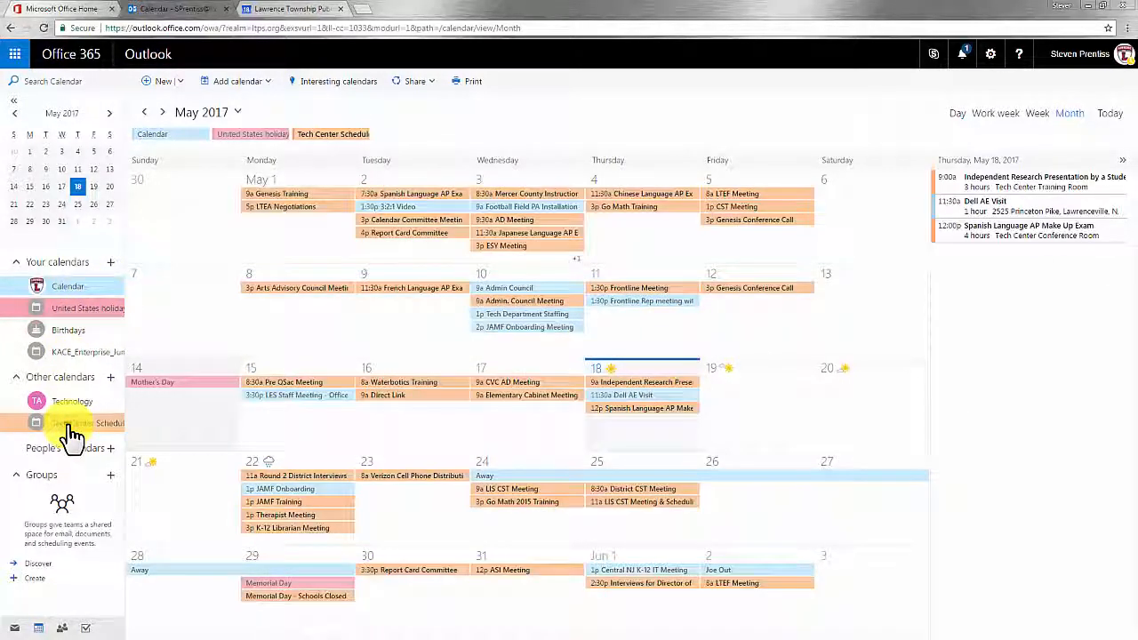
left_click(71, 434)
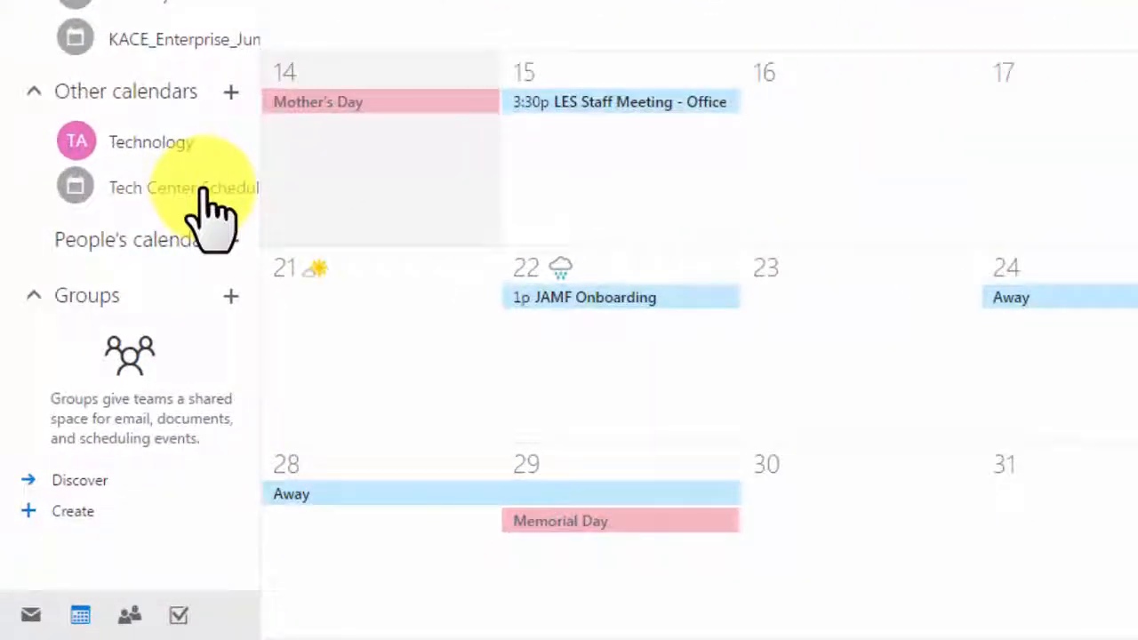
Step: Change the Tech Center calendar's color to yellow, display its events to check the color, and hide it again
right_click(202, 192)
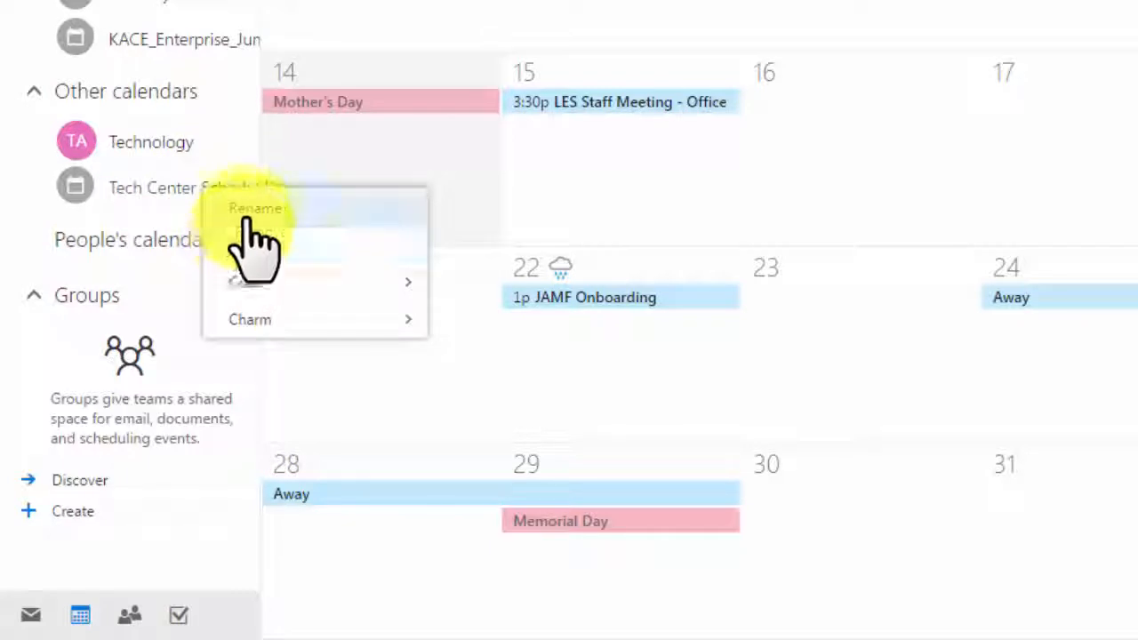
mouse_move(263, 285)
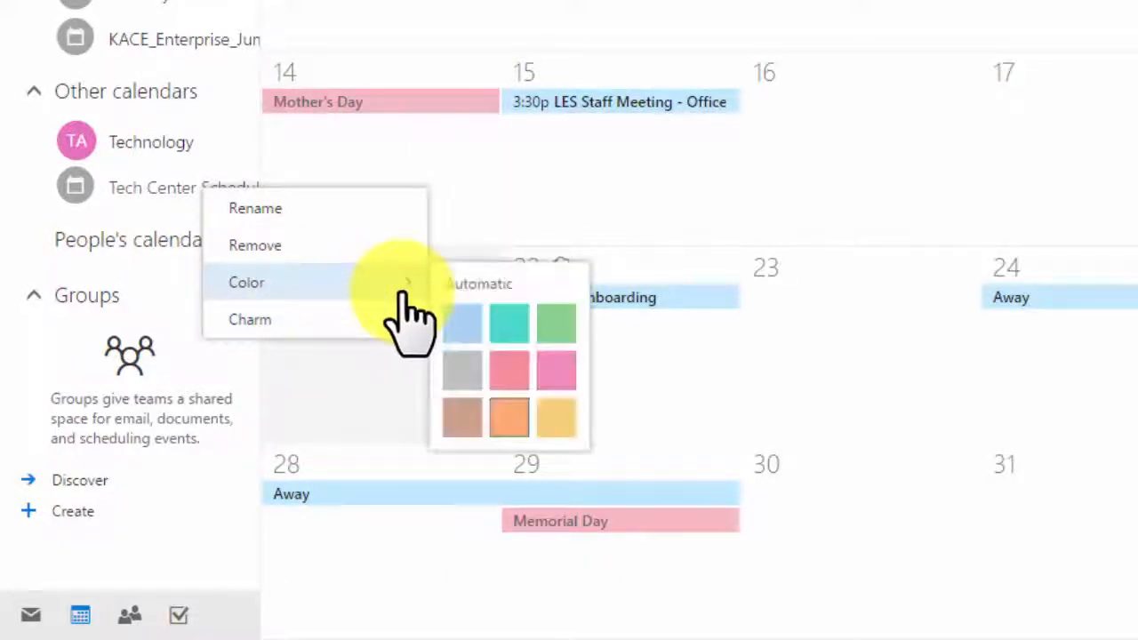
left_click(559, 415)
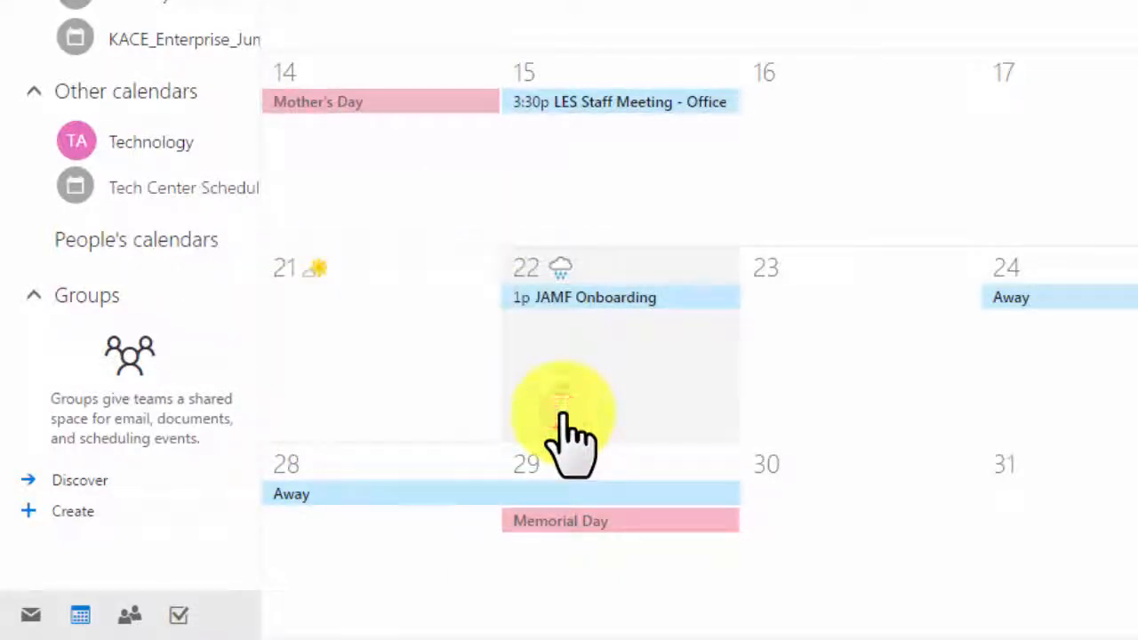
left_click(214, 189)
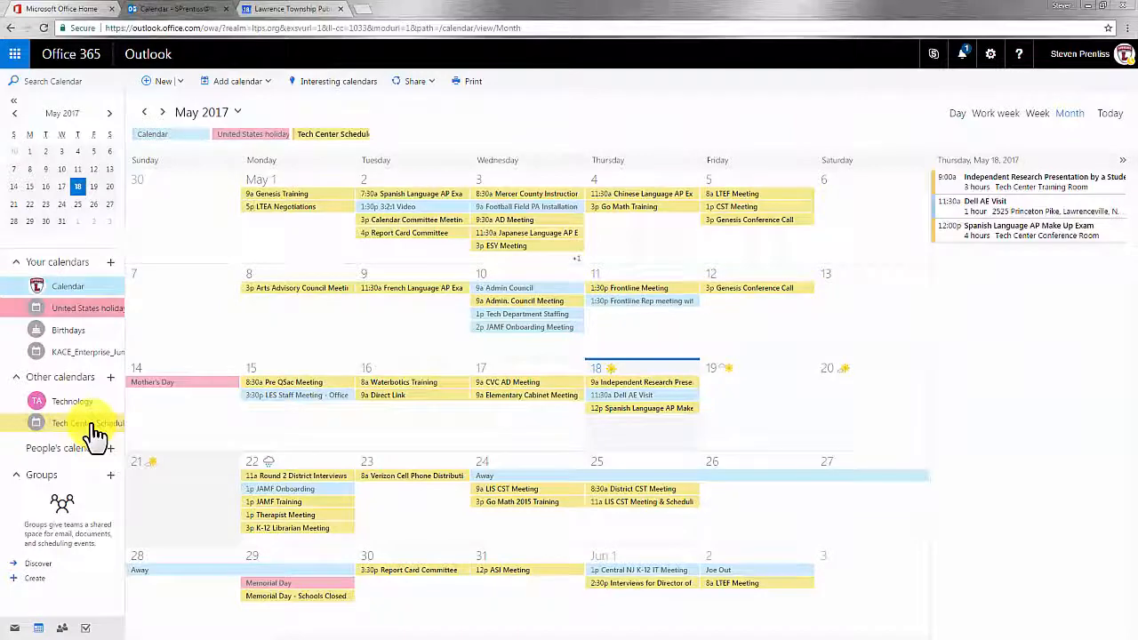
left_click(91, 424)
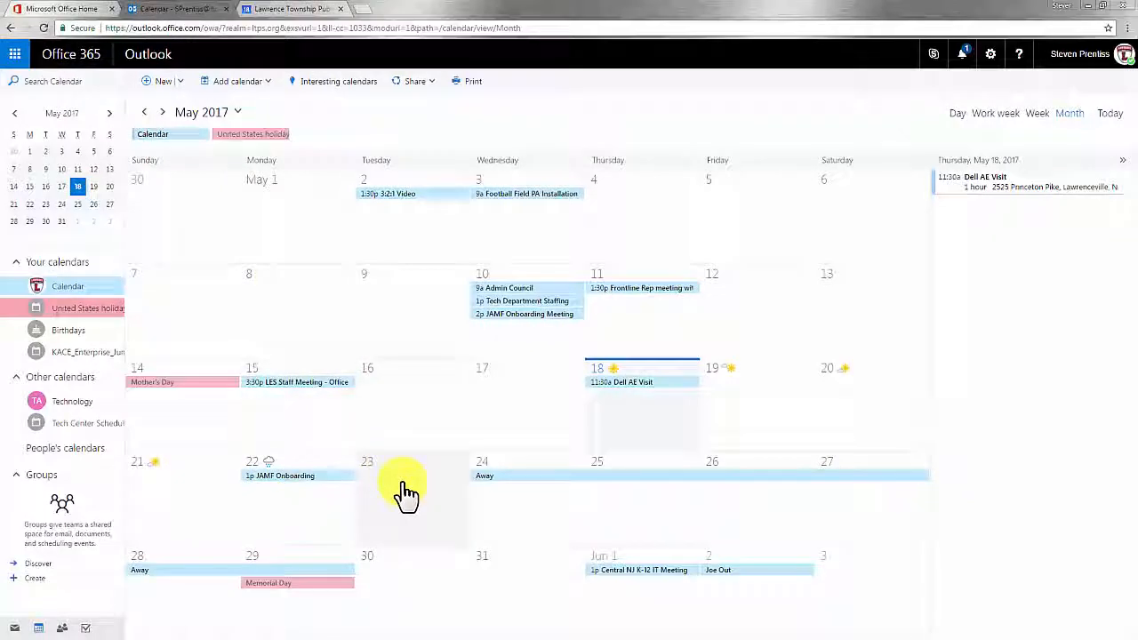
Step: Create a new event on May 23 titled "Meeting with vendor" with Technology Center Training Room as its location
double_click(403, 487)
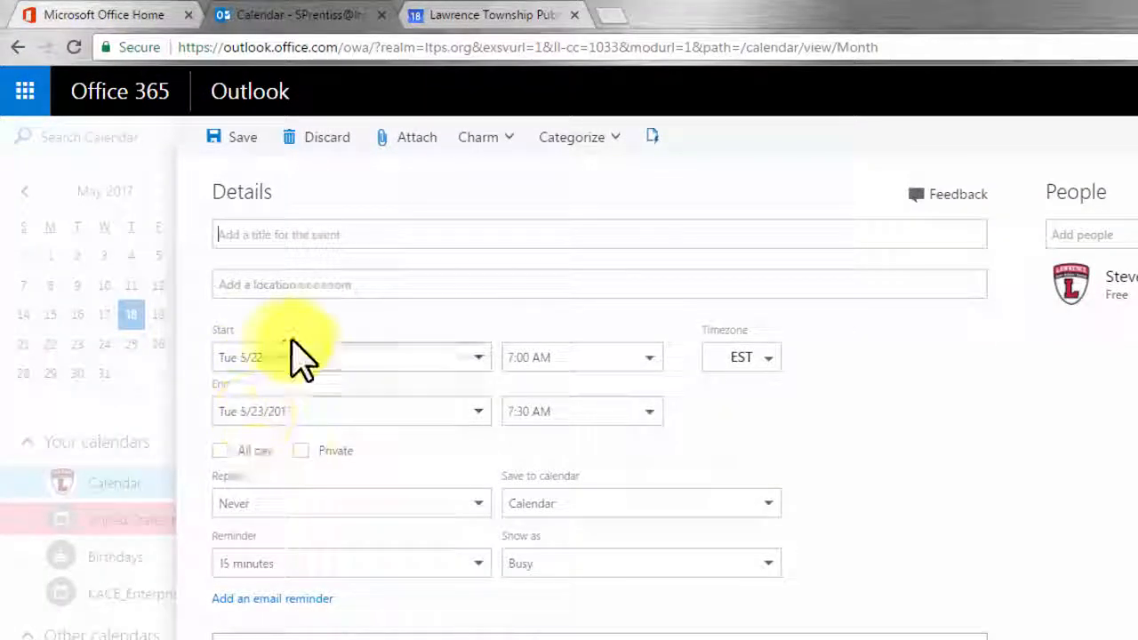
left_click(254, 233)
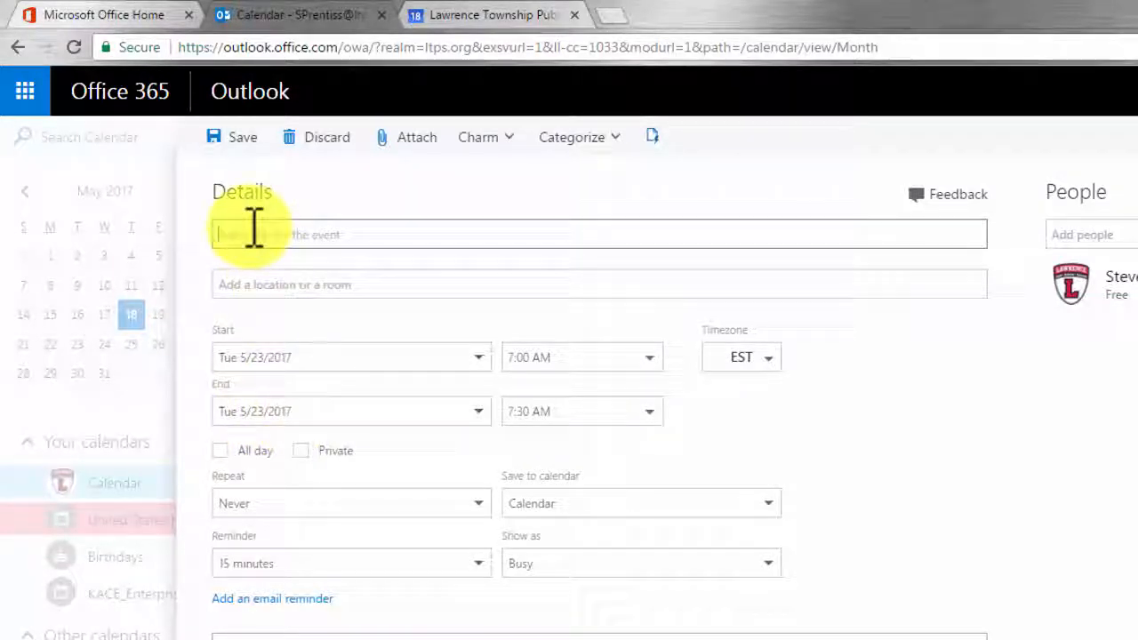
type("M")
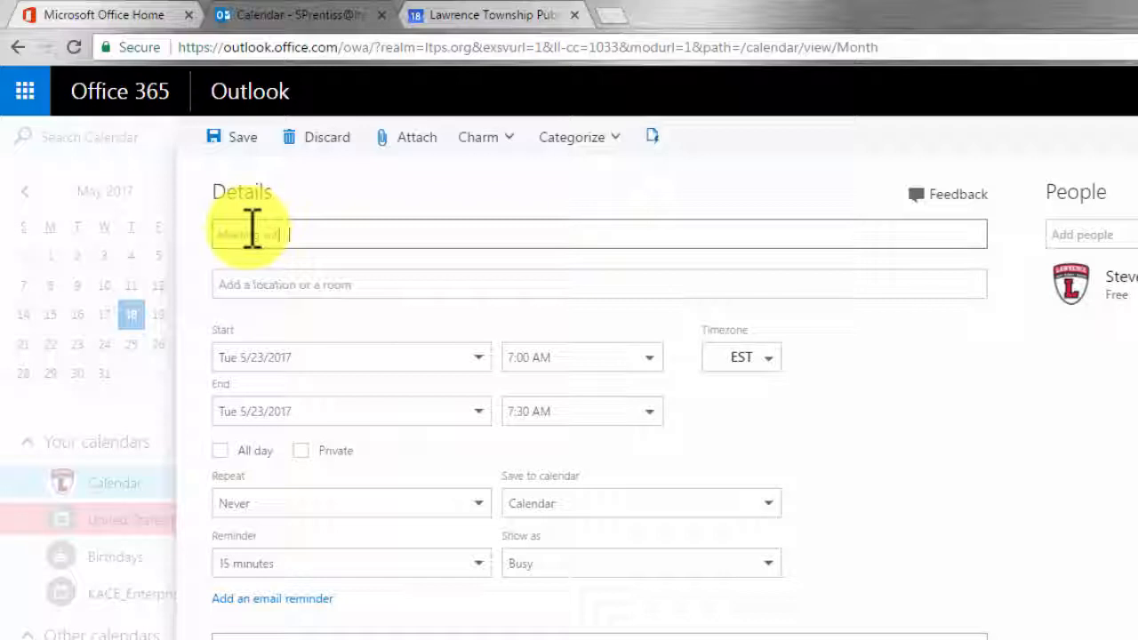
type("eeting with vendor")
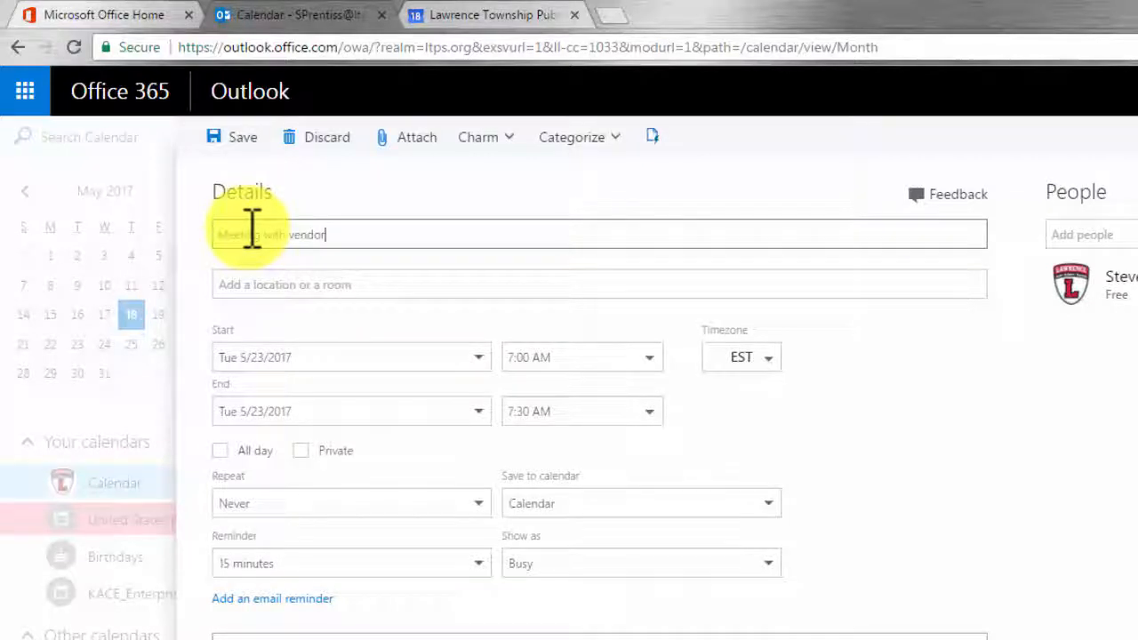
left_click(280, 284)
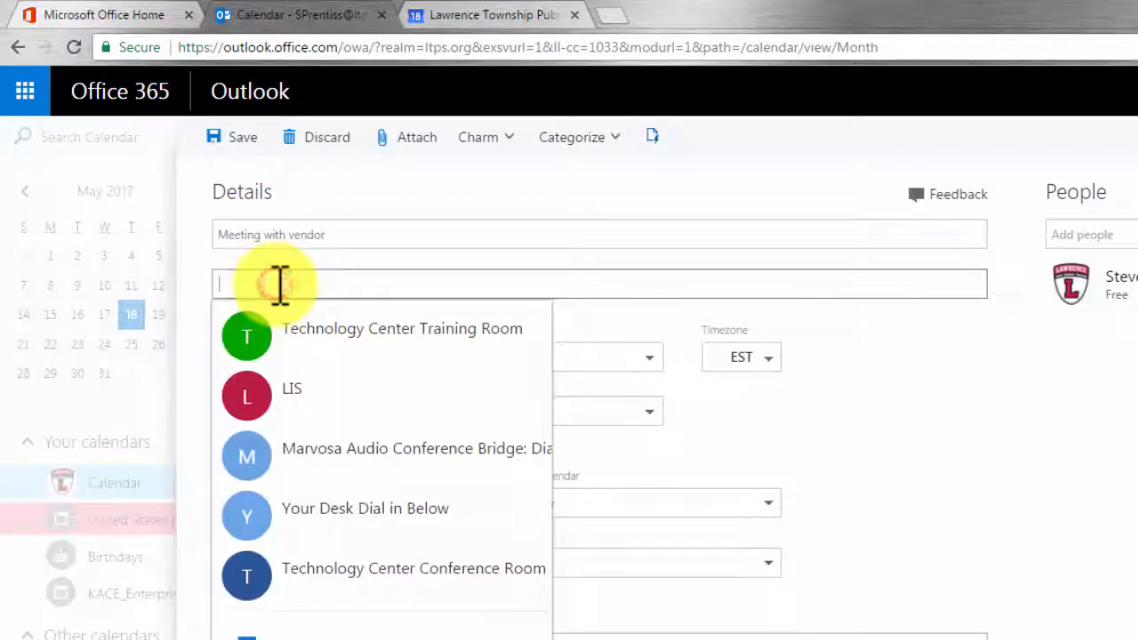
left_click(302, 330)
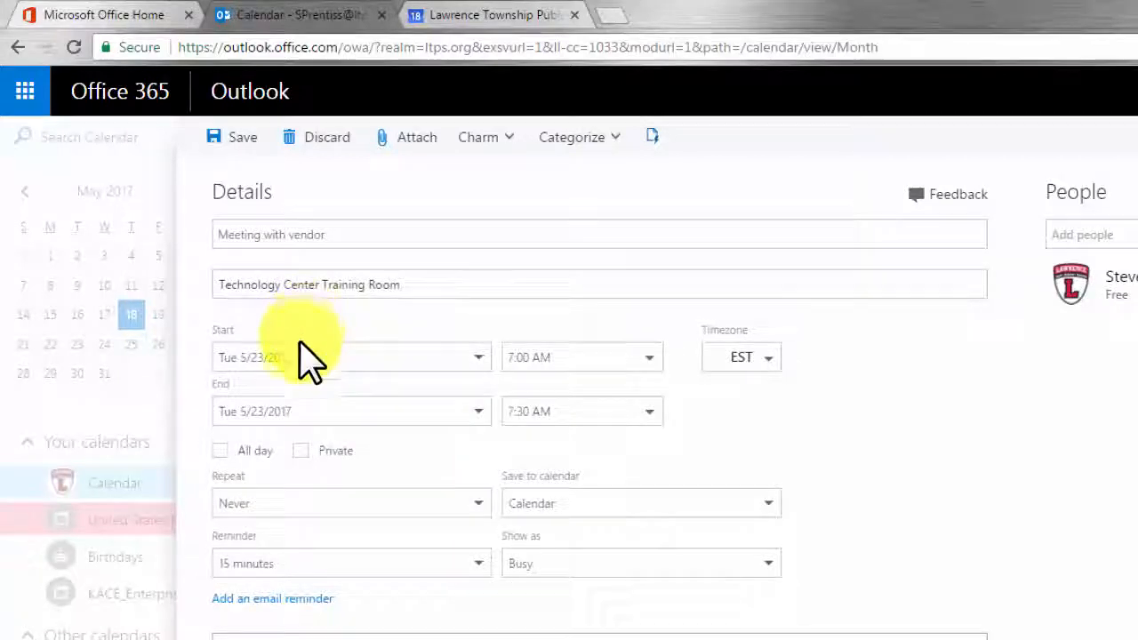
Step: Set the event's start time to 10:00 AM and its end time to 11:00 AM
left_click(647, 357)
left_click(560, 572)
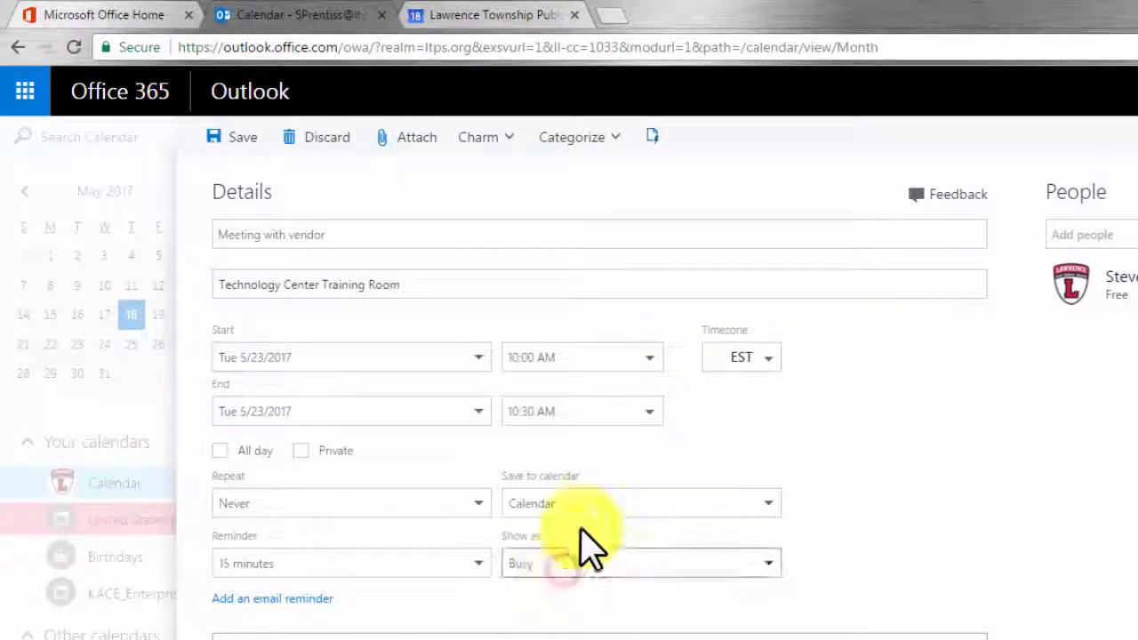
left_click(653, 410)
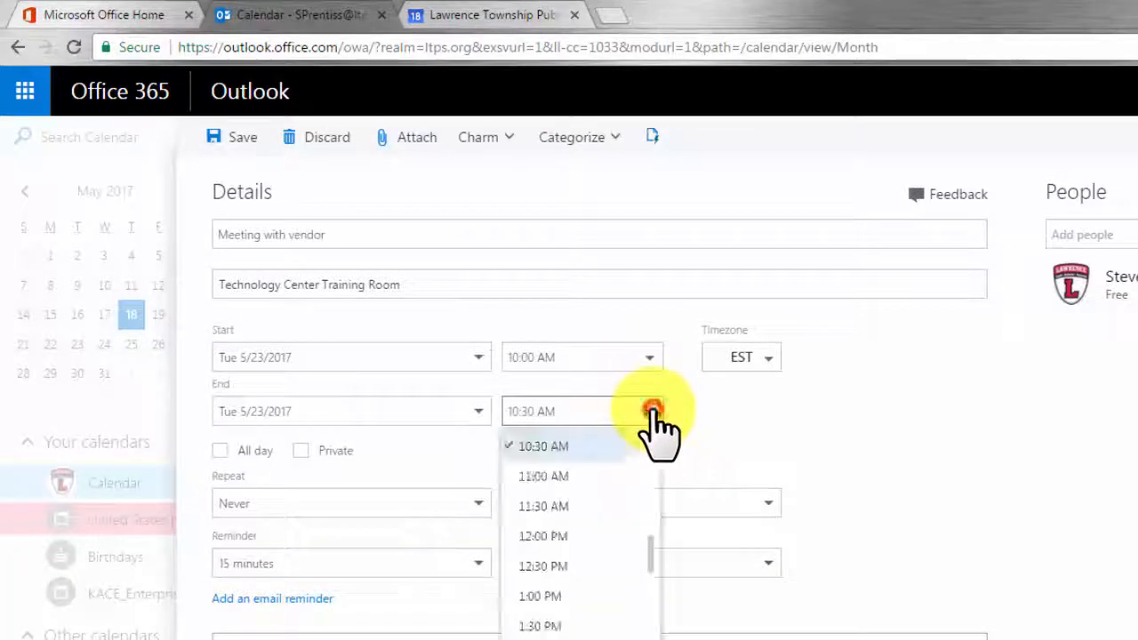
left_click(593, 477)
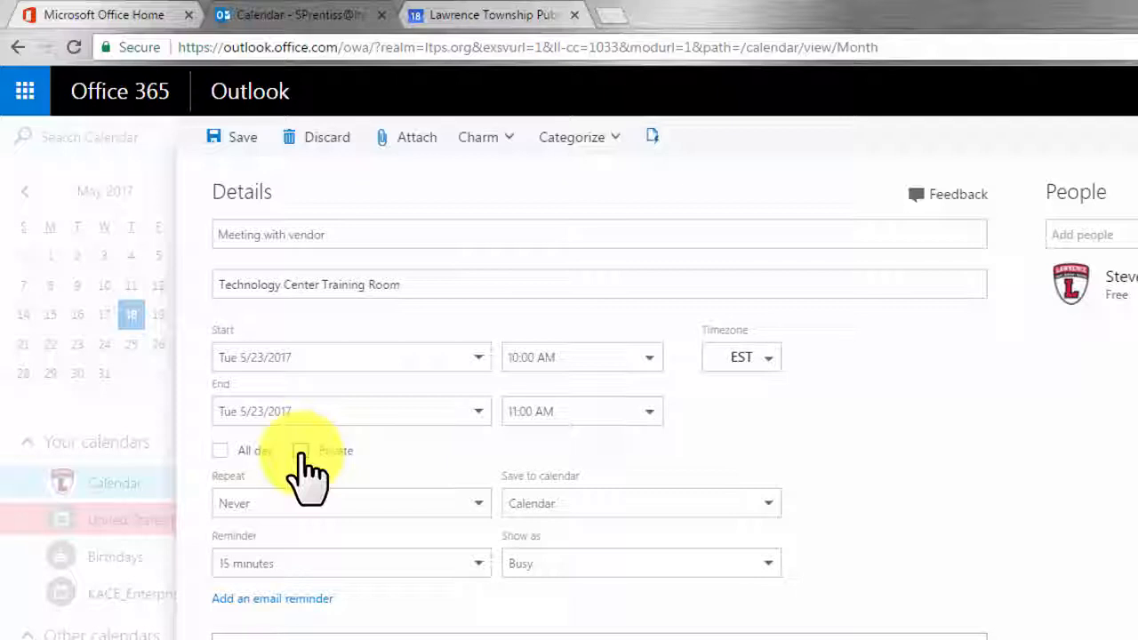
Step: Examine the event's repeat and reminder options, keeping Repeat at Never and Reminder at 15 minutes
left_click(335, 505)
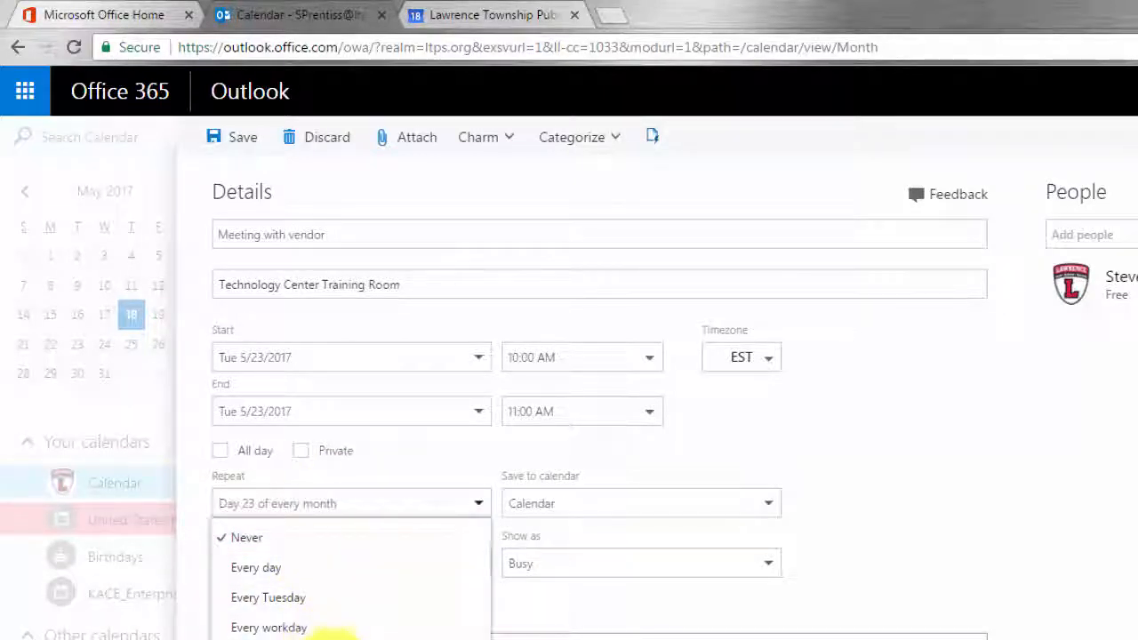
left_click(383, 457)
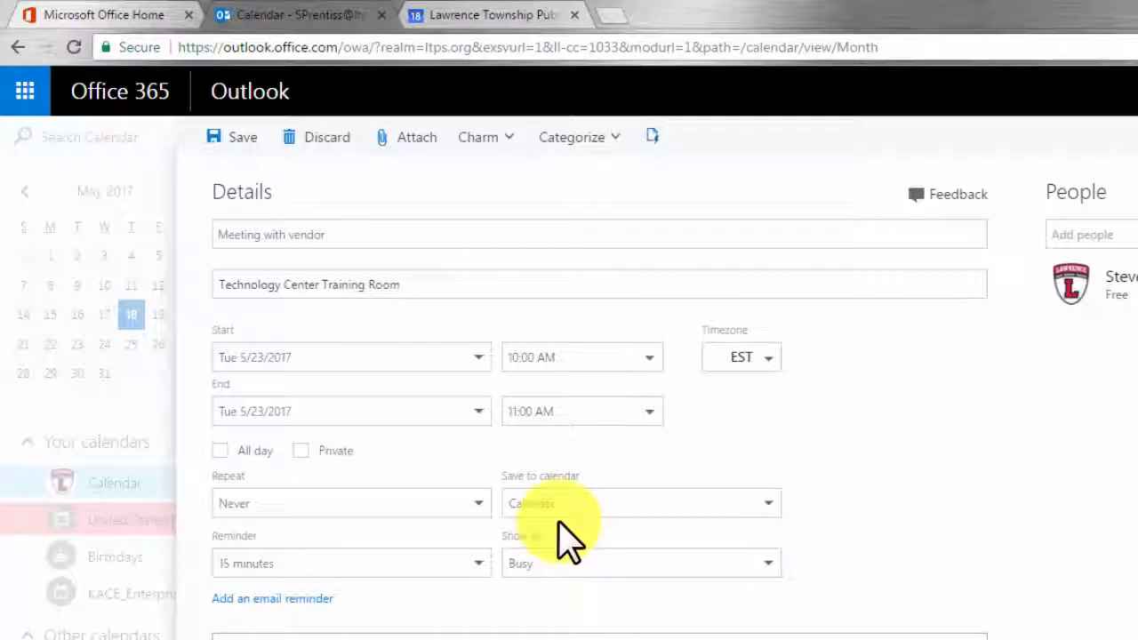
left_click(362, 566)
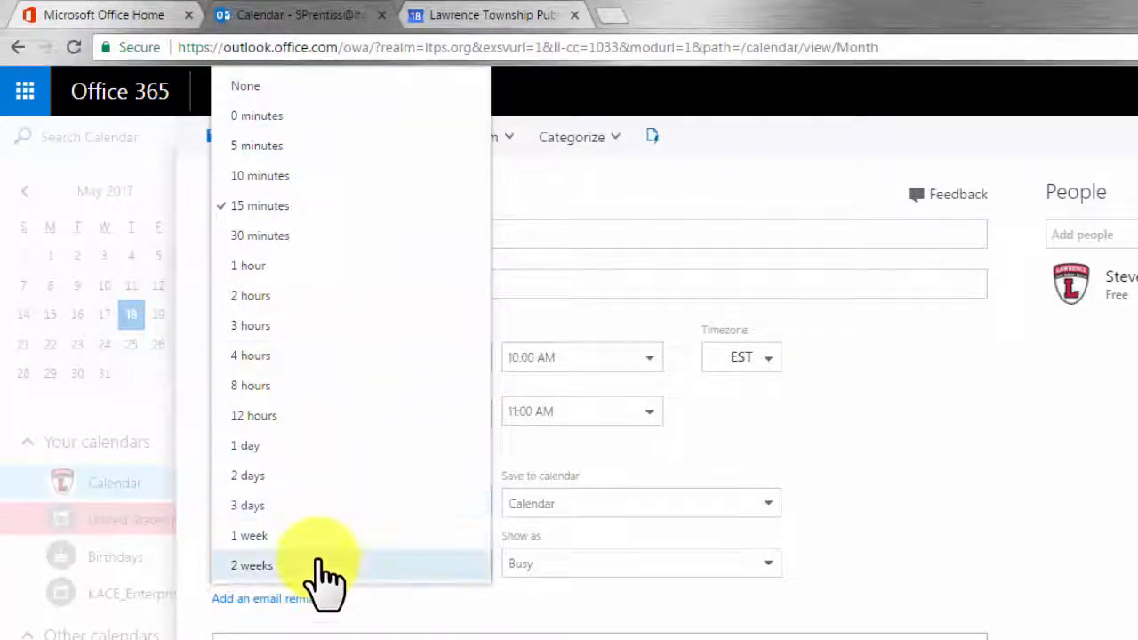
left_click(374, 604)
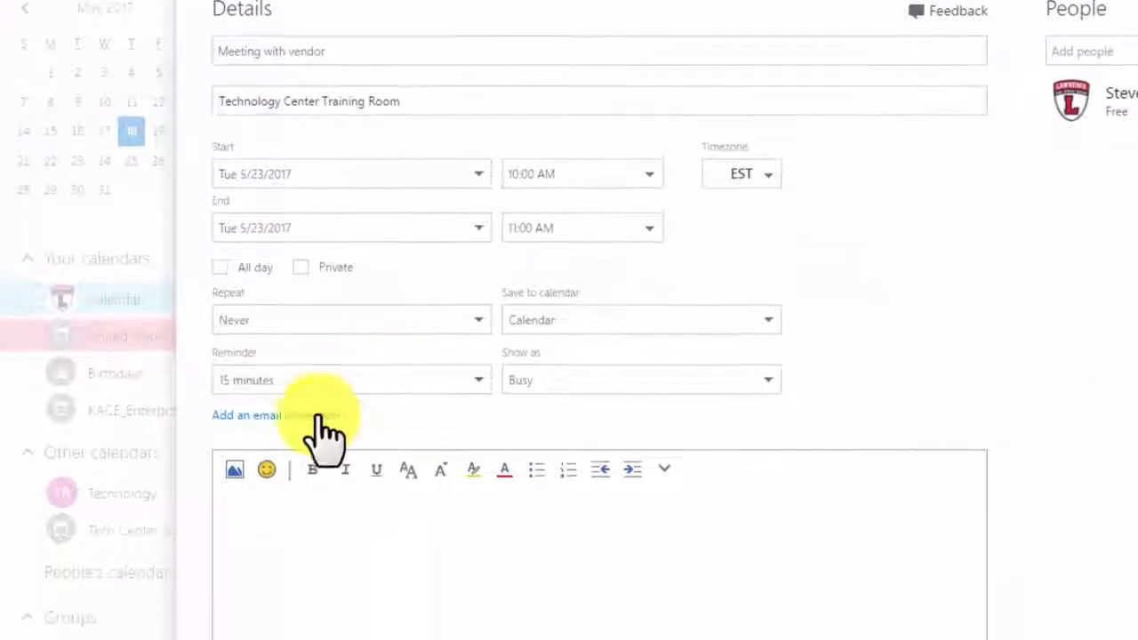
Step: Examine the event's email reminder form and discard it, and review the Show as options, keeping Busy
left_click(302, 416)
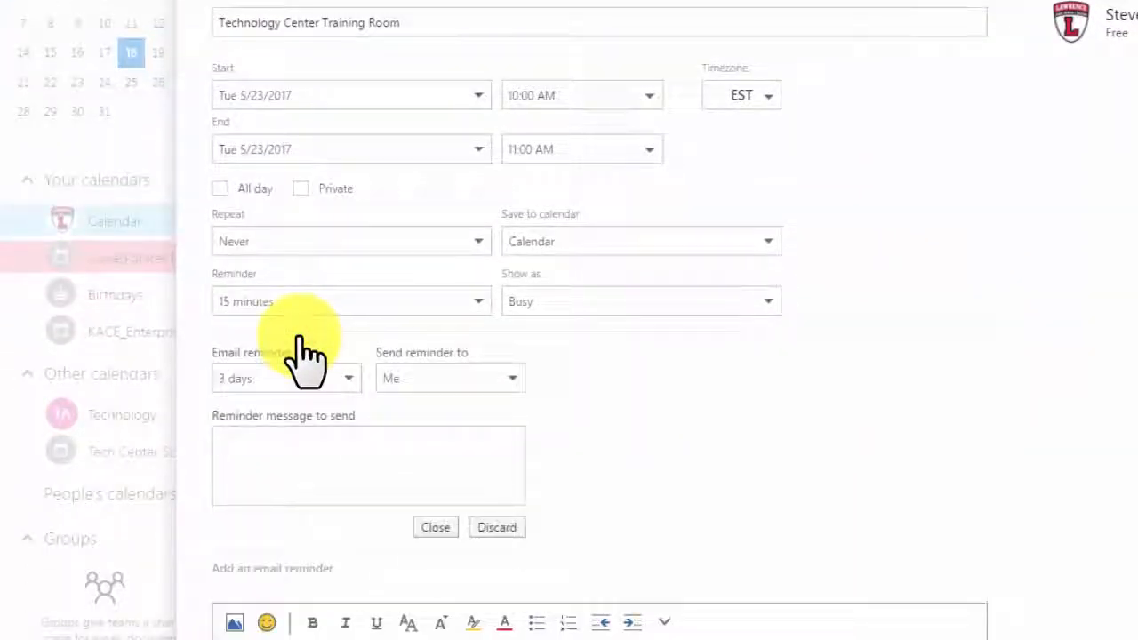
left_click(496, 528)
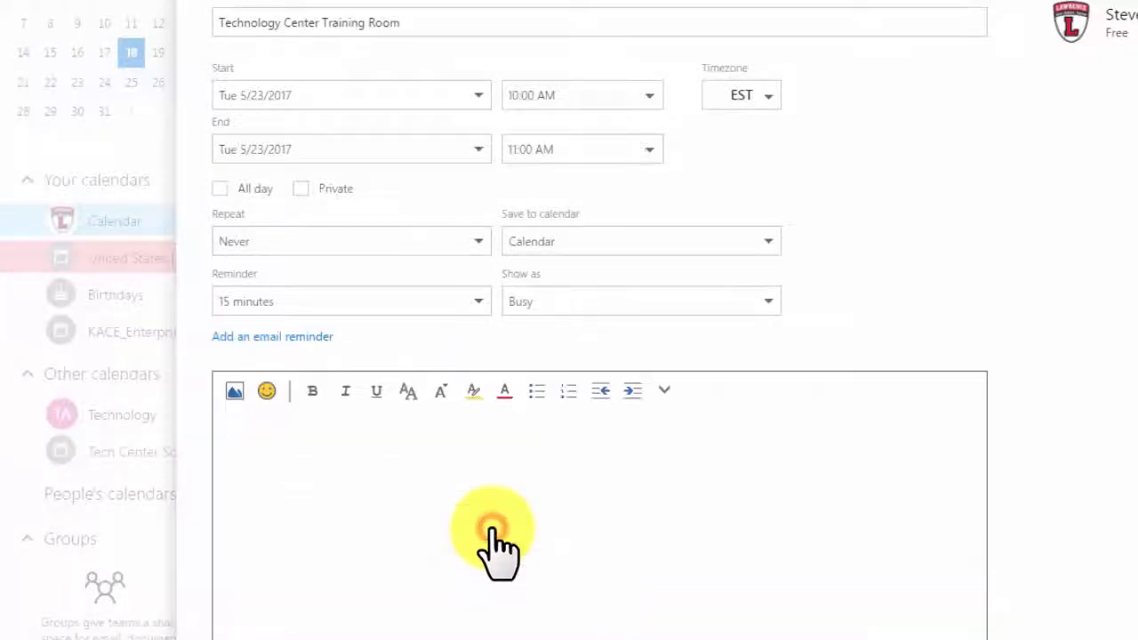
left_click(653, 311)
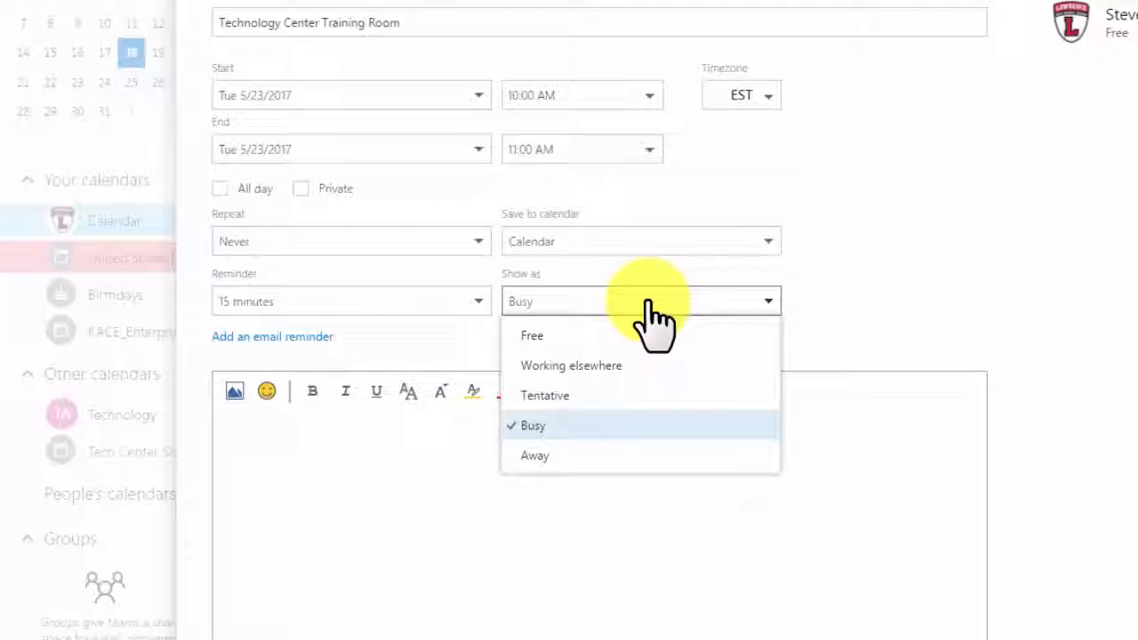
left_click(625, 336)
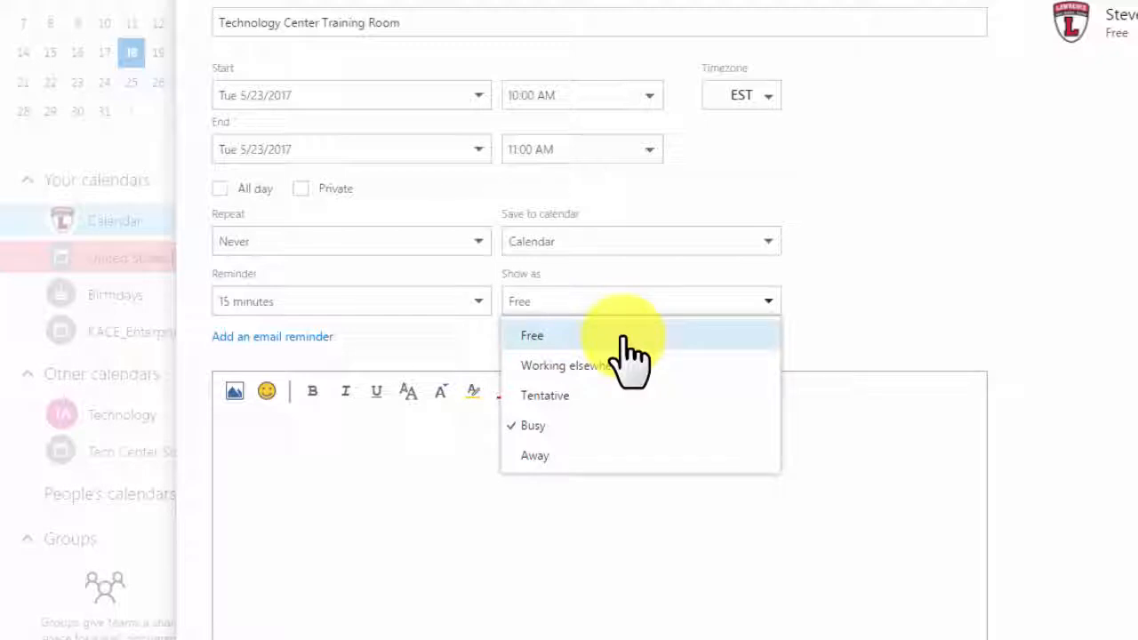
left_click(608, 431)
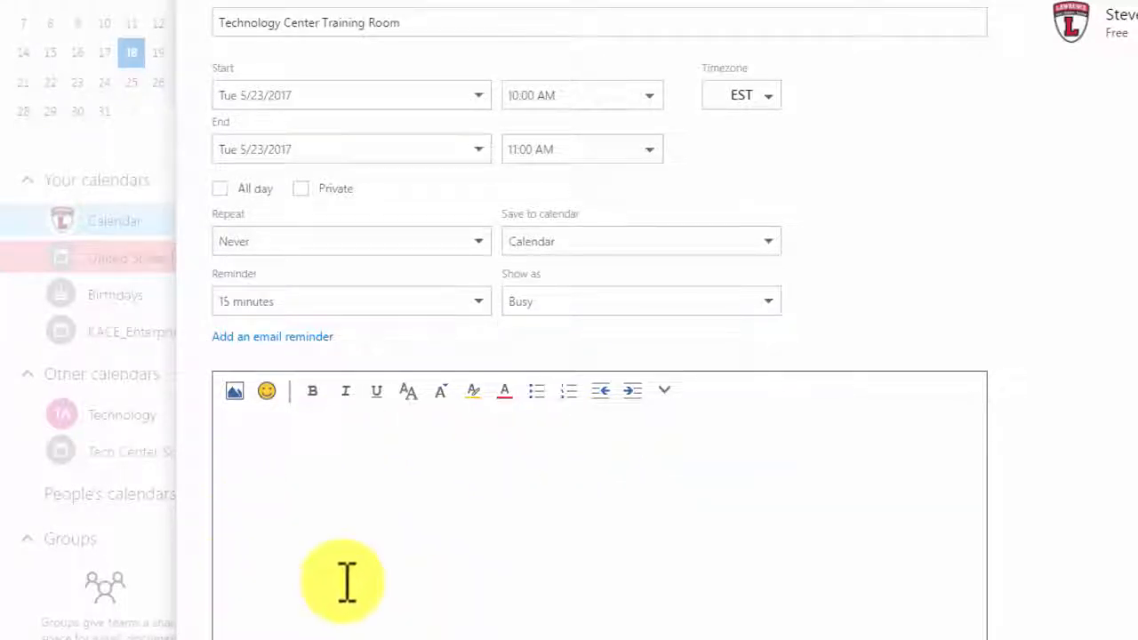
Step: Save the "Meeting with vendor" event to the calendar, leaving its description empty and without attachments
left_click(303, 442)
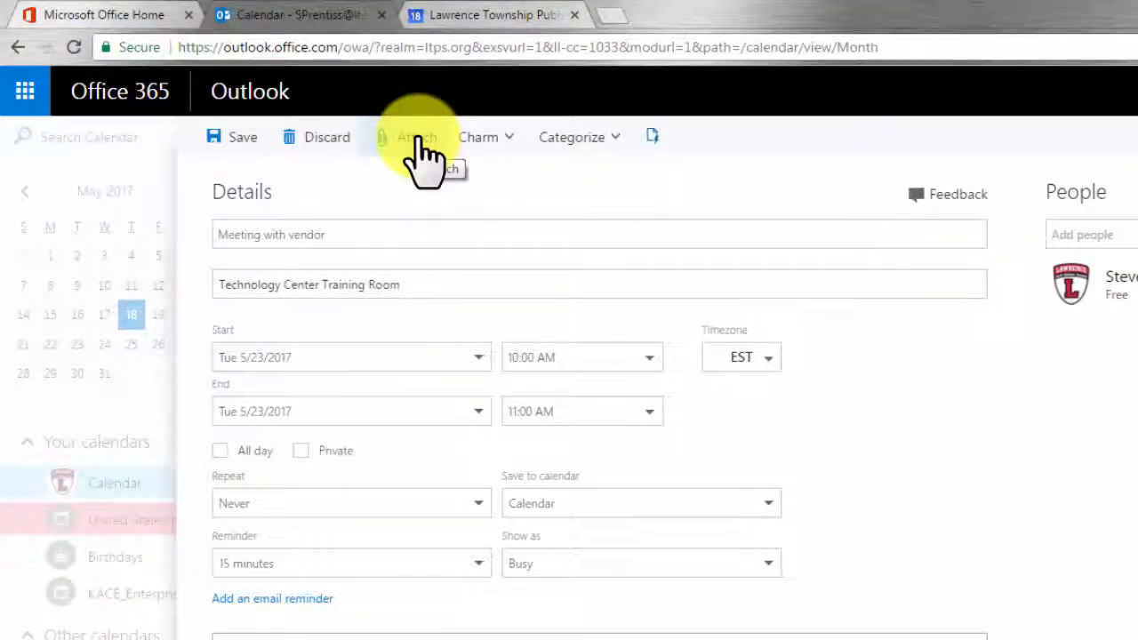
left_click(235, 138)
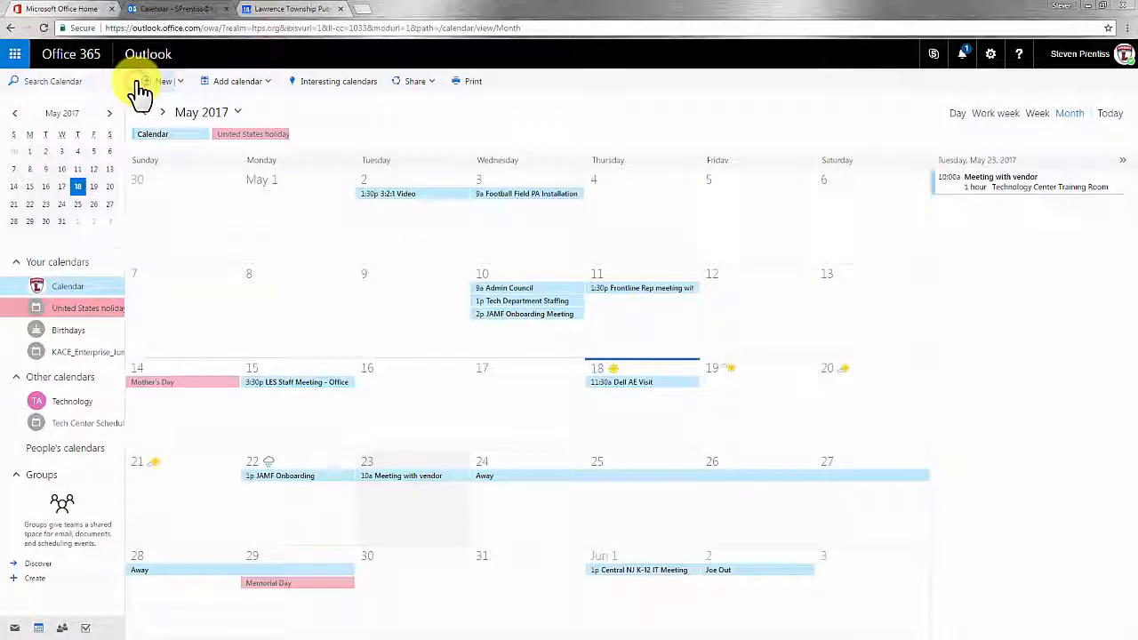